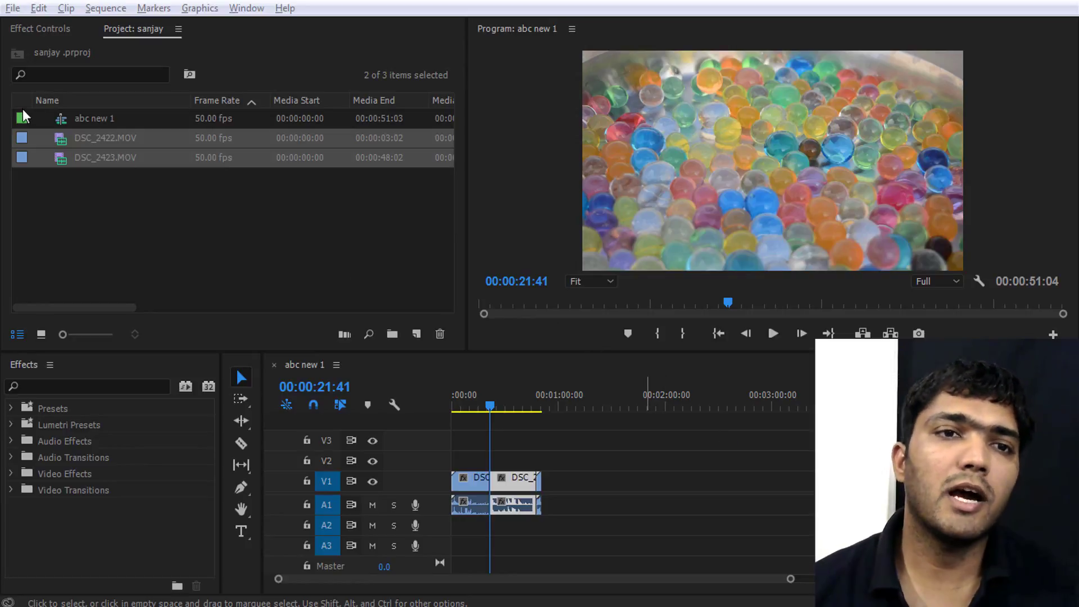
Start a new Dynamic Link After Effects comp at 1280×720 with a 24.00 fps timebase
click(13, 8)
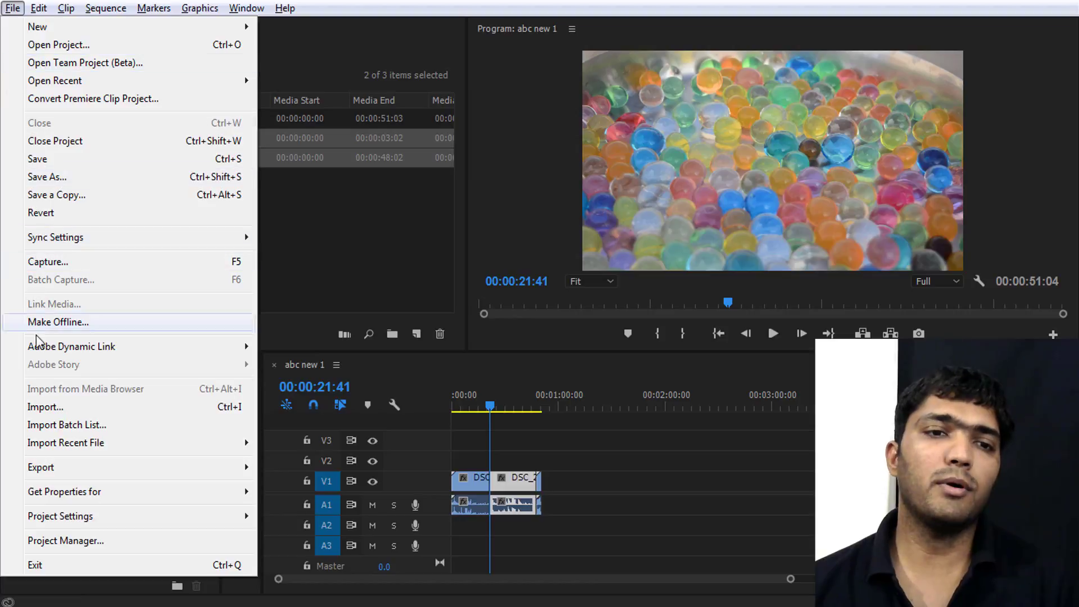
mouse_move(46, 345)
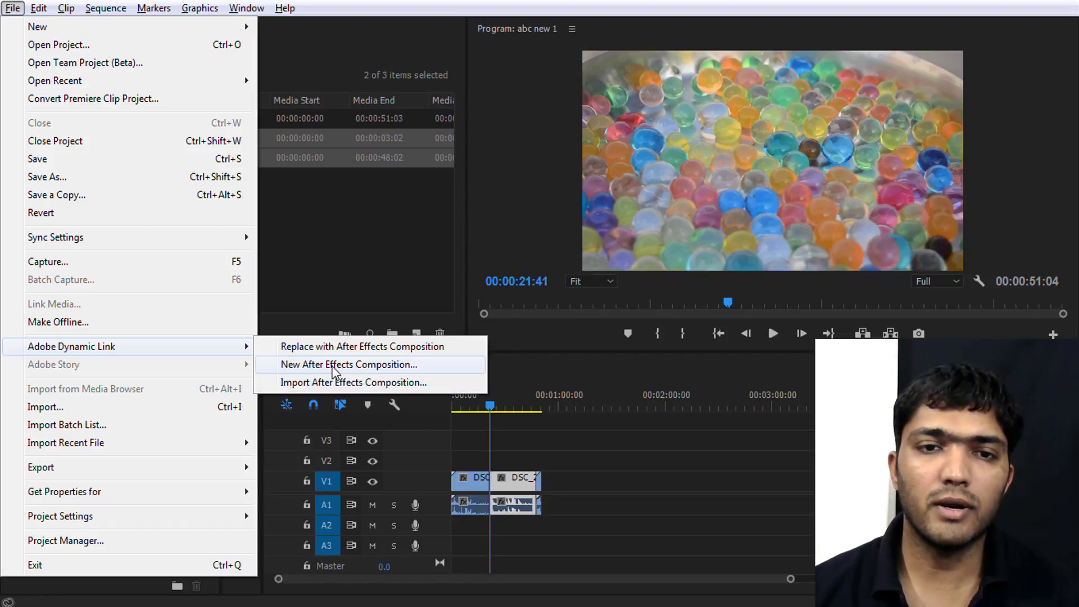
click(333, 366)
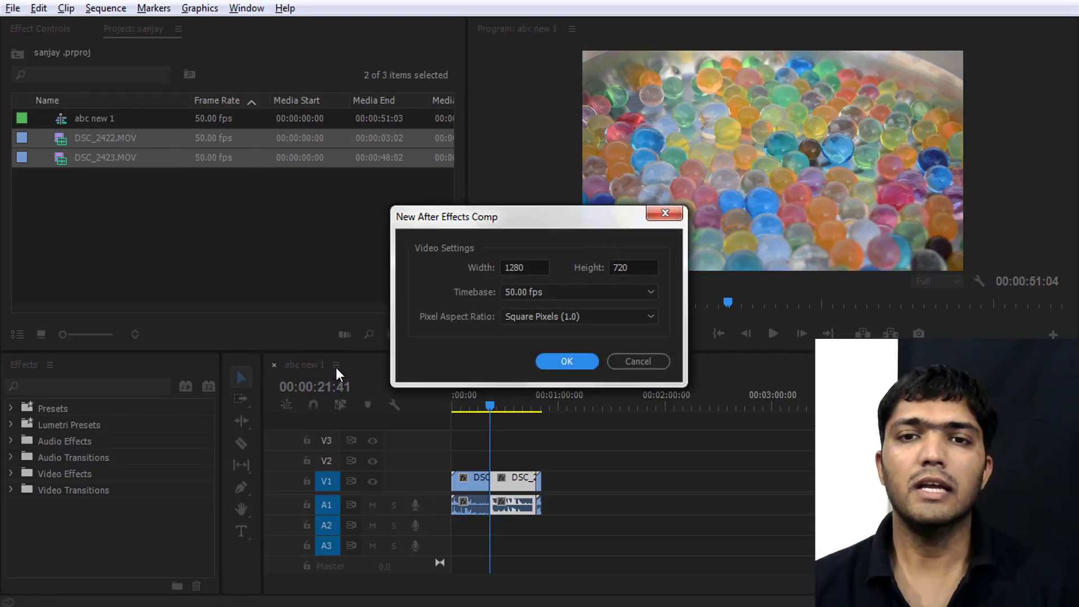
click(531, 267)
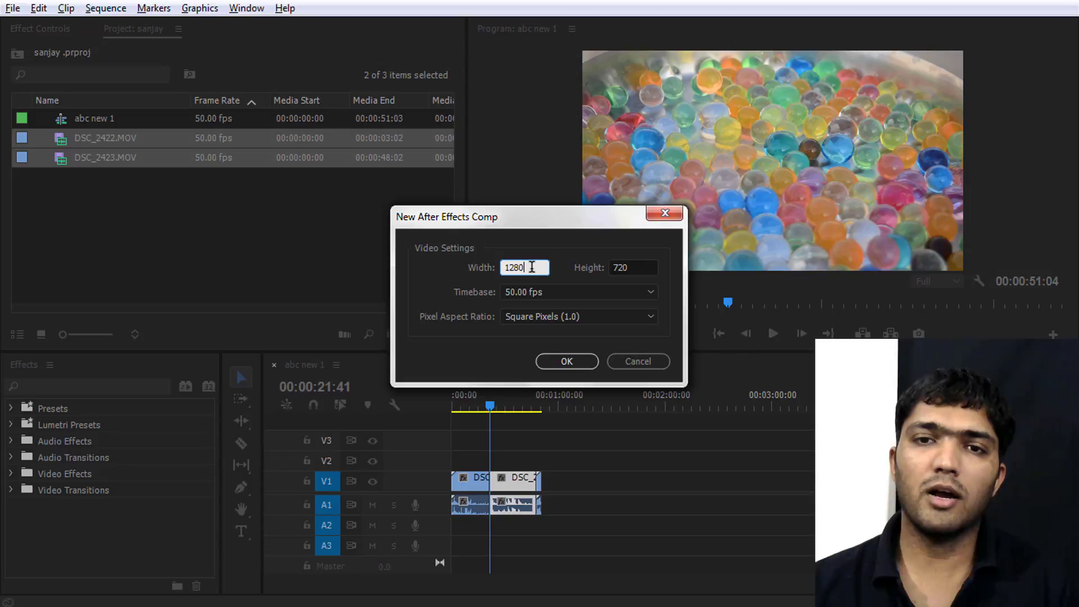
click(623, 270)
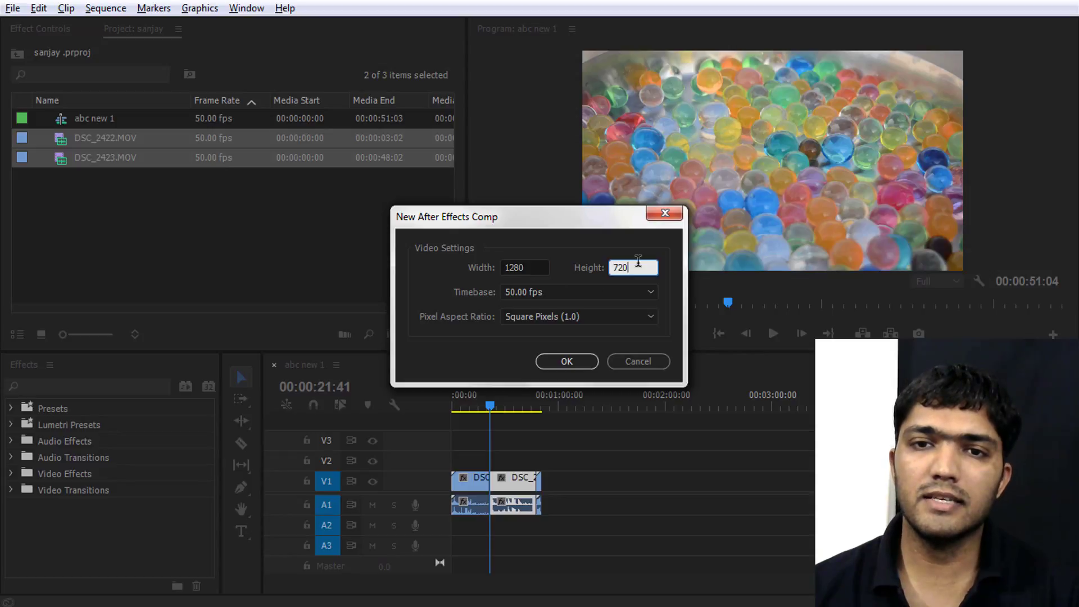
click(555, 293)
click(557, 334)
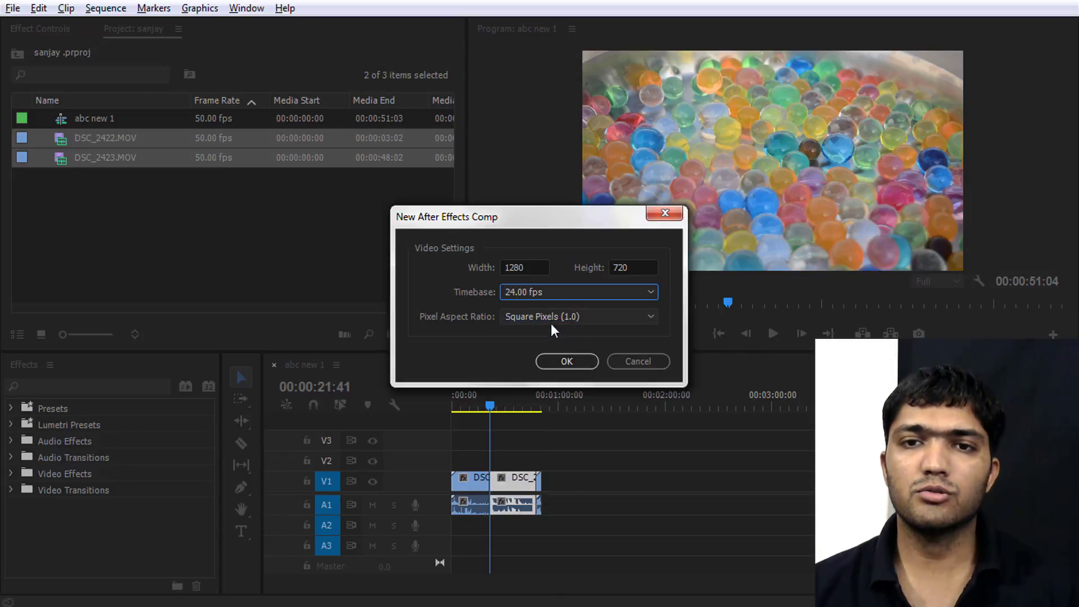
Create the linked comp in After Effects and draw a square with the Rectangle tool
click(564, 362)
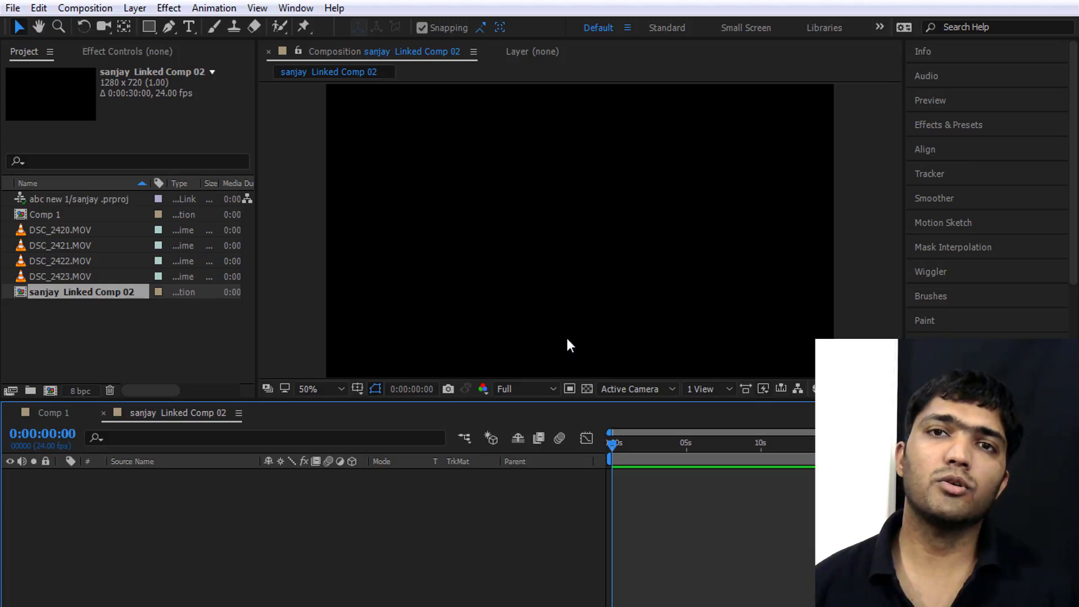
click(91, 294)
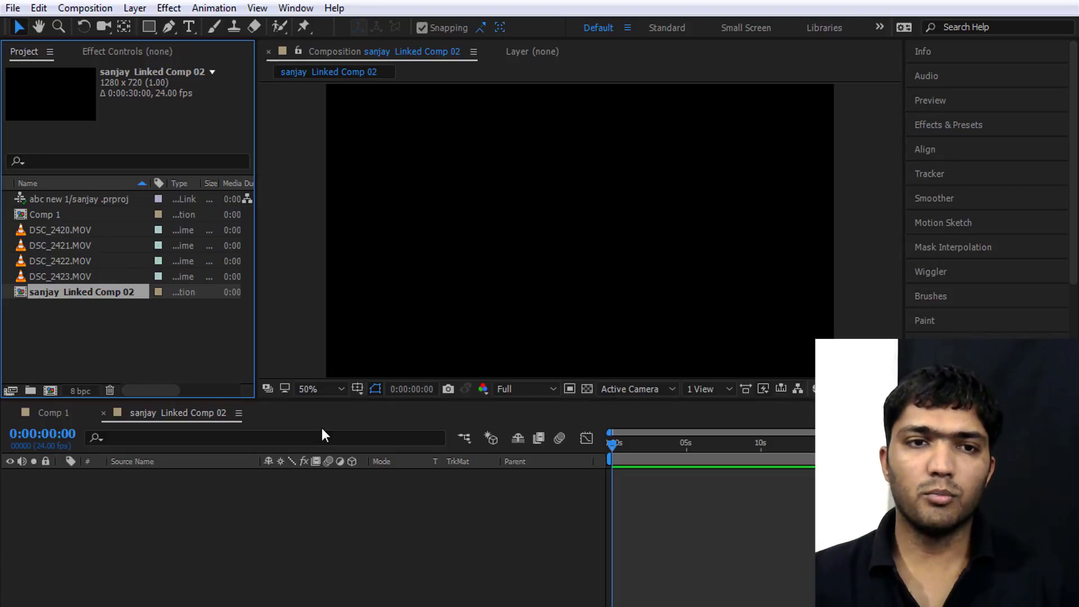
drag(66, 293, 147, 380)
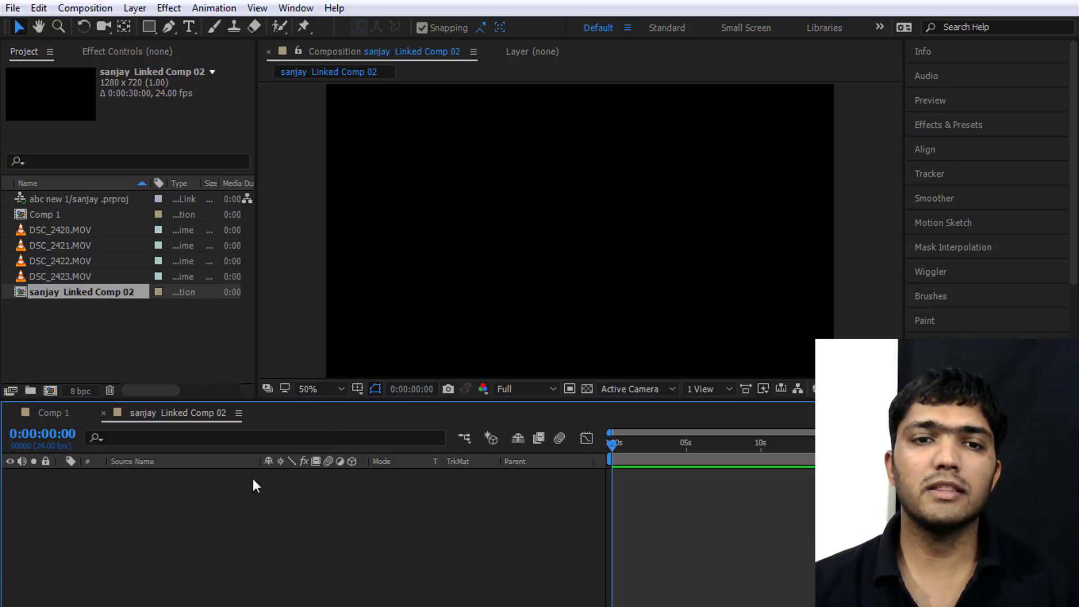
click(149, 27)
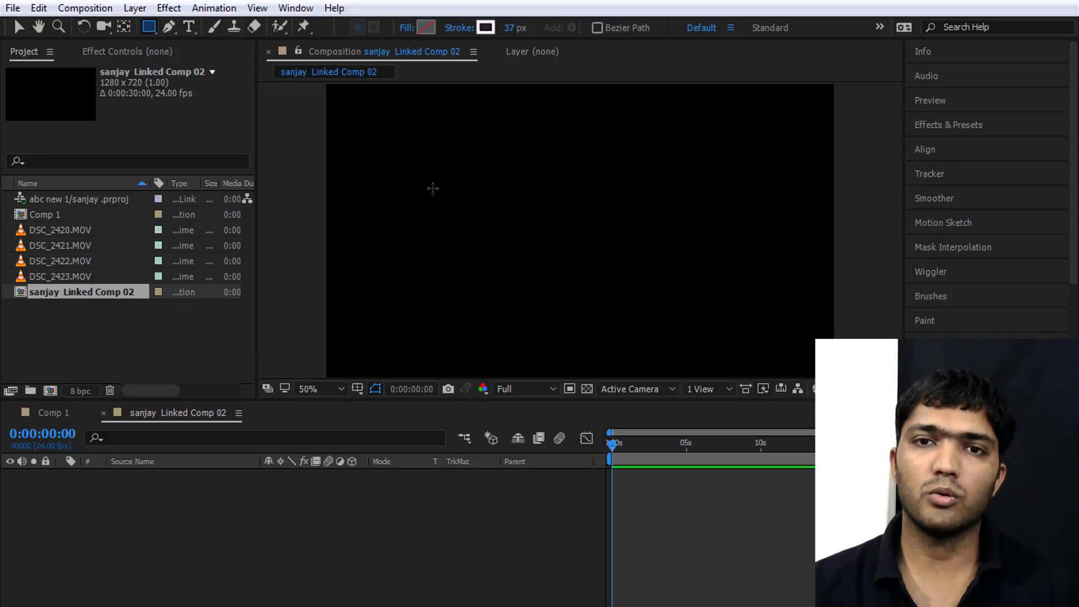
drag(428, 159, 556, 295)
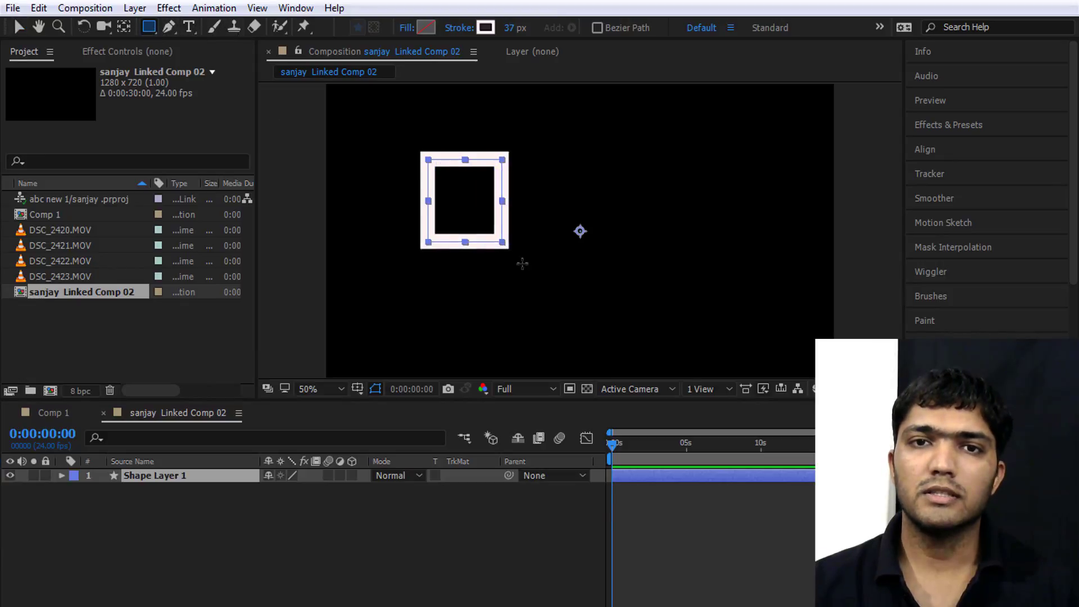
Give the square a green fill and nudge it slightly left
click(426, 27)
click(263, 370)
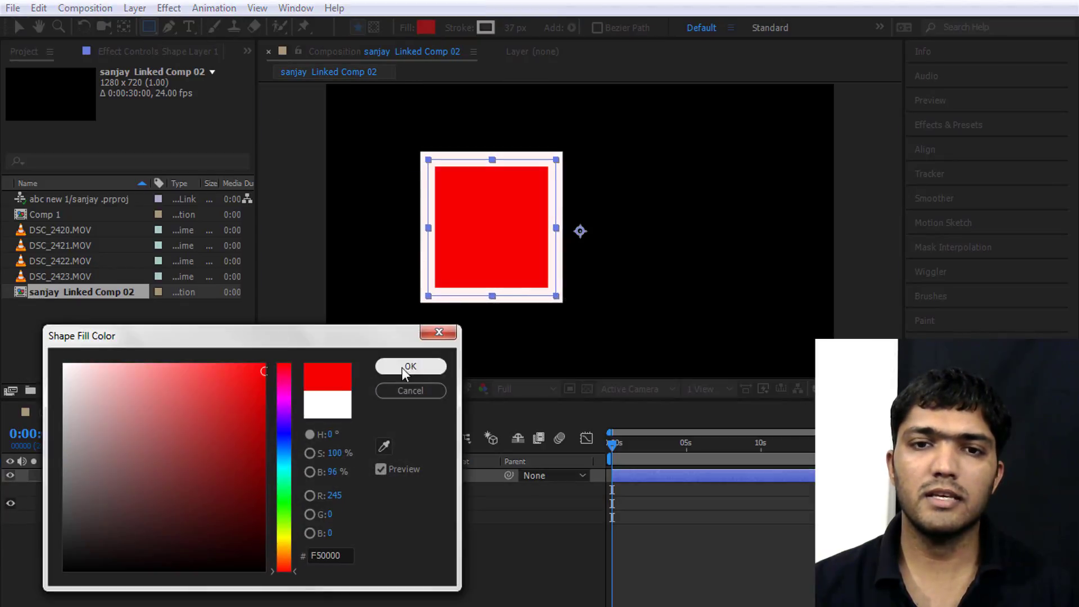
click(227, 431)
click(284, 489)
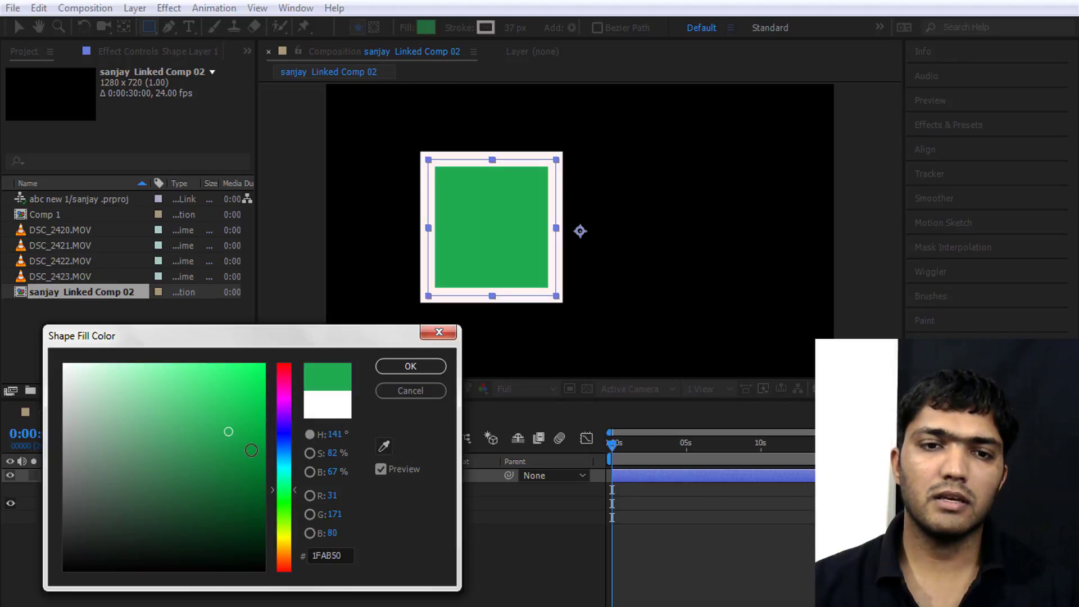
click(264, 469)
click(415, 366)
key(v)
drag(491, 220, 472, 220)
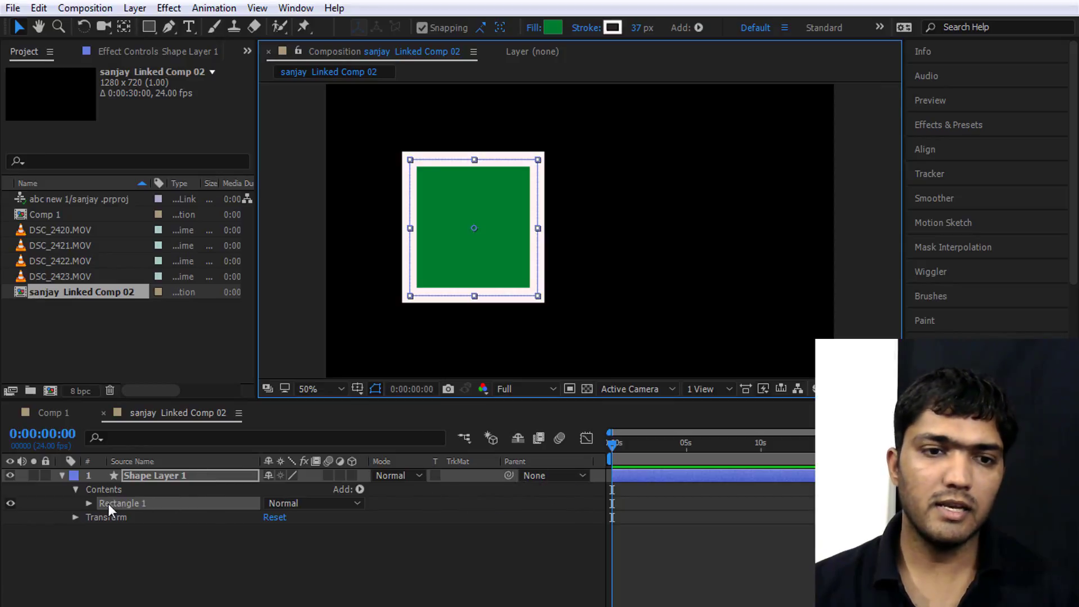
Keyframe the square's Position so it slides right by 0:00:02:20
click(89, 503)
click(102, 517)
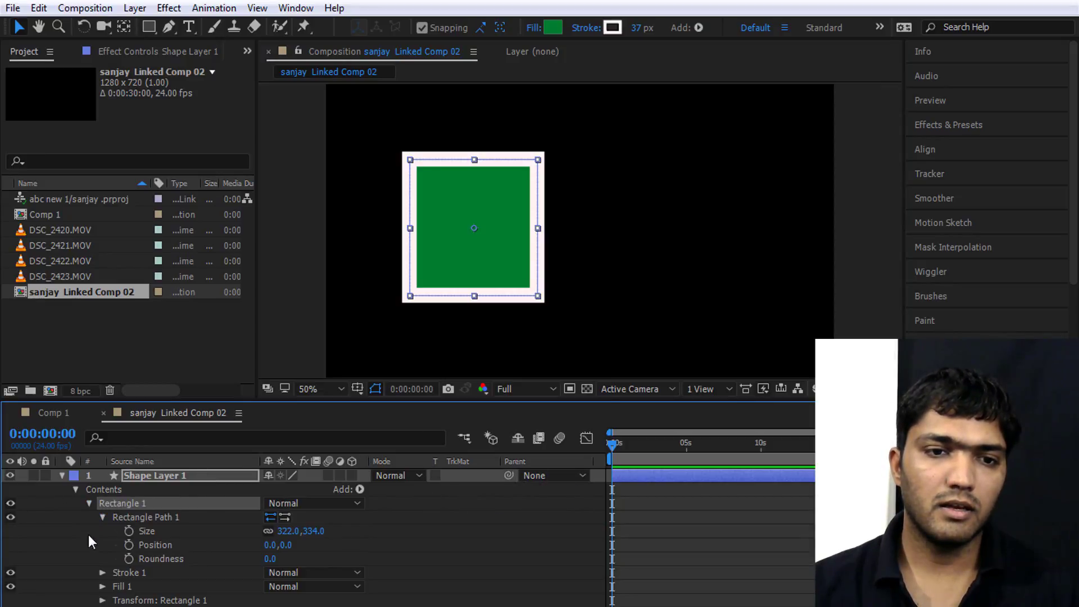
click(101, 517)
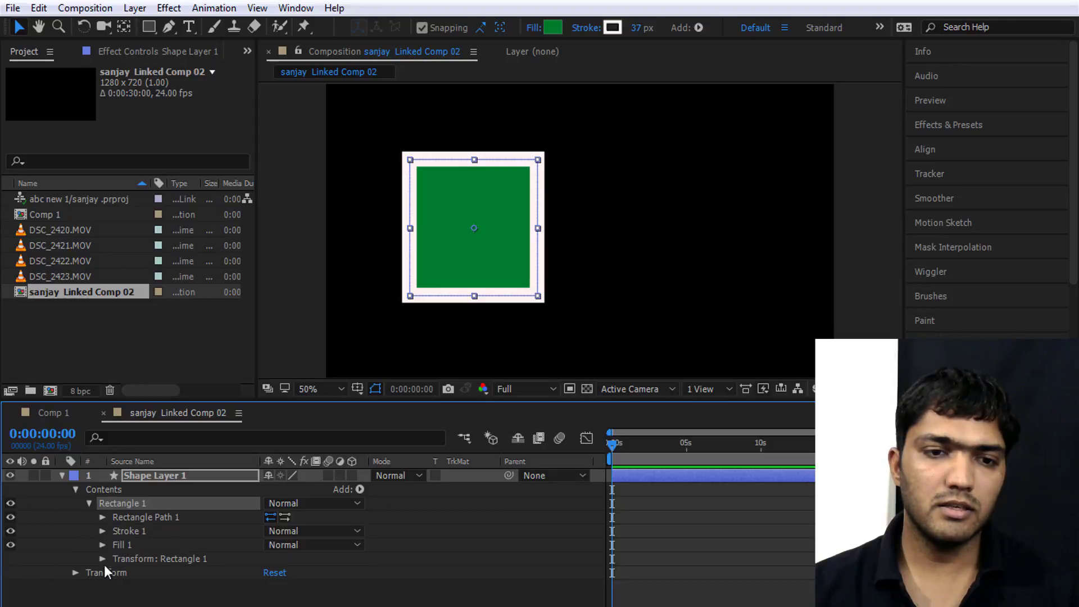
click(74, 572)
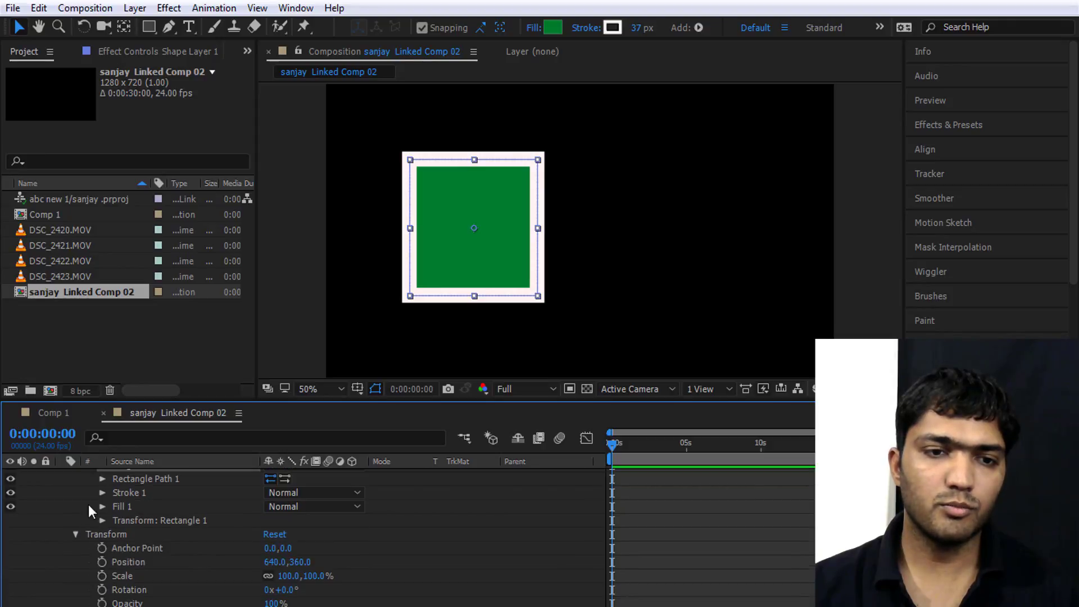
click(102, 561)
drag(649, 447, 653, 447)
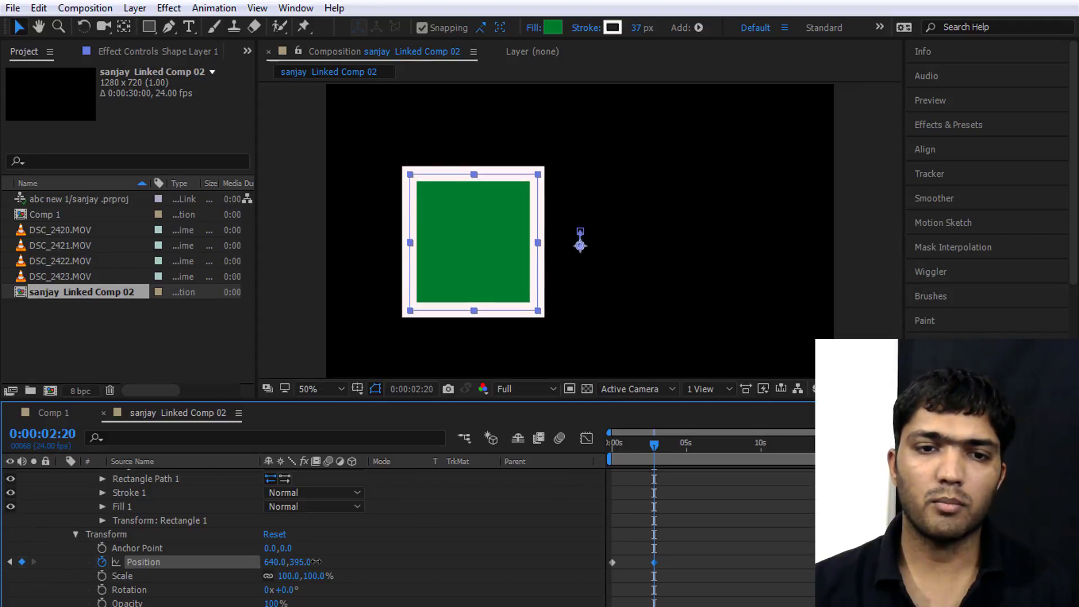
mouse_move(290, 561)
mouse_down()
mouse_move(784, 519)
mouse_move(254, 552)
mouse_up()
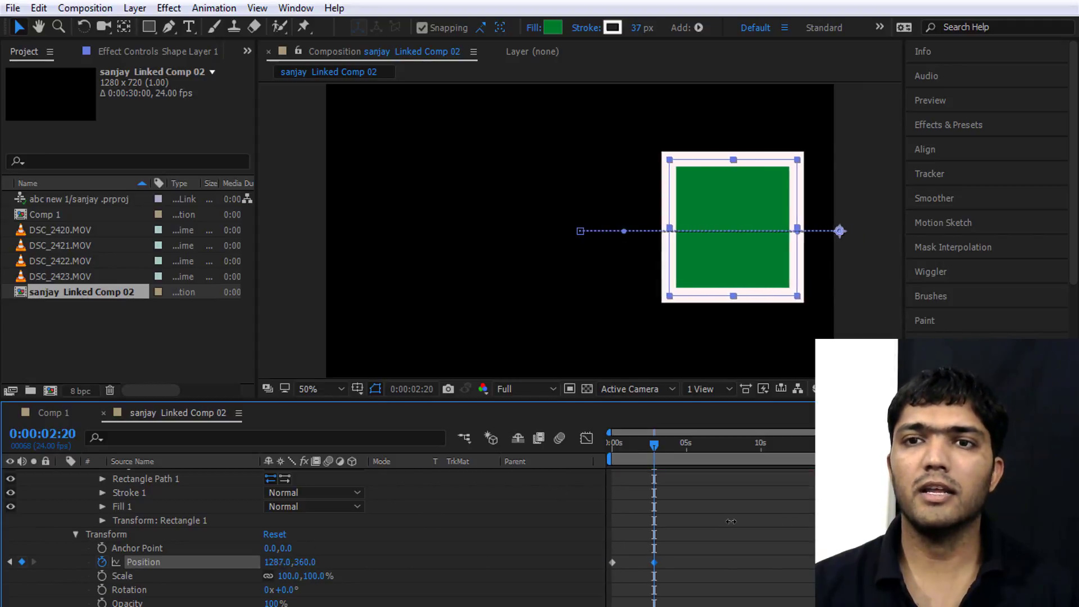
Keyframe Rotation from -324° at the start, centre the anchor, move the square lower left, and preview
click(102, 589)
drag(662, 436, 602, 448)
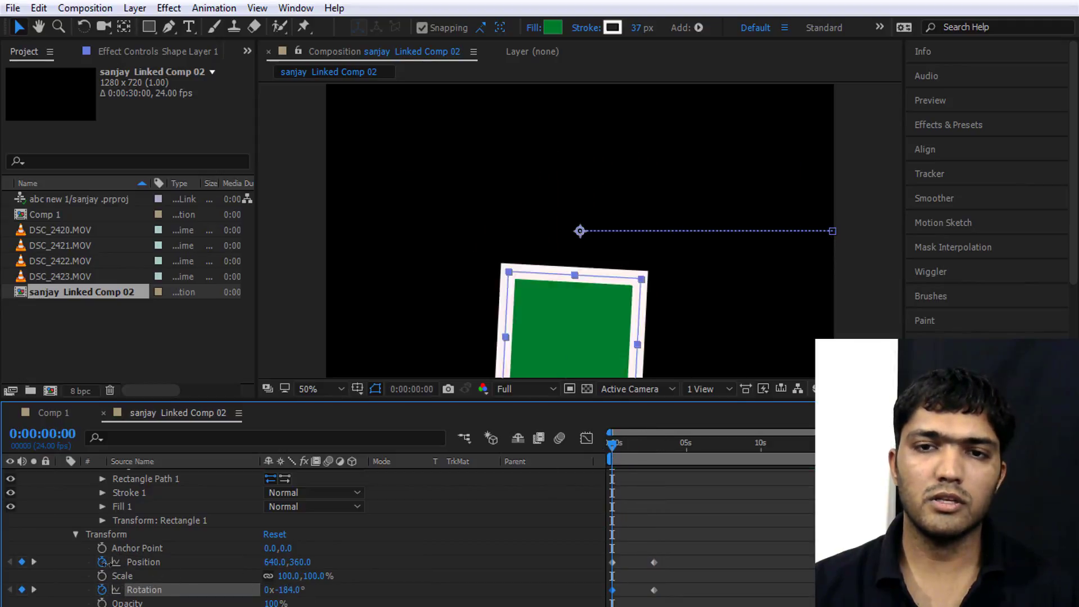
drag(287, 593, 105, 590)
click(497, 167)
key(ctrl+alt+Home)
drag(499, 148, 449, 218)
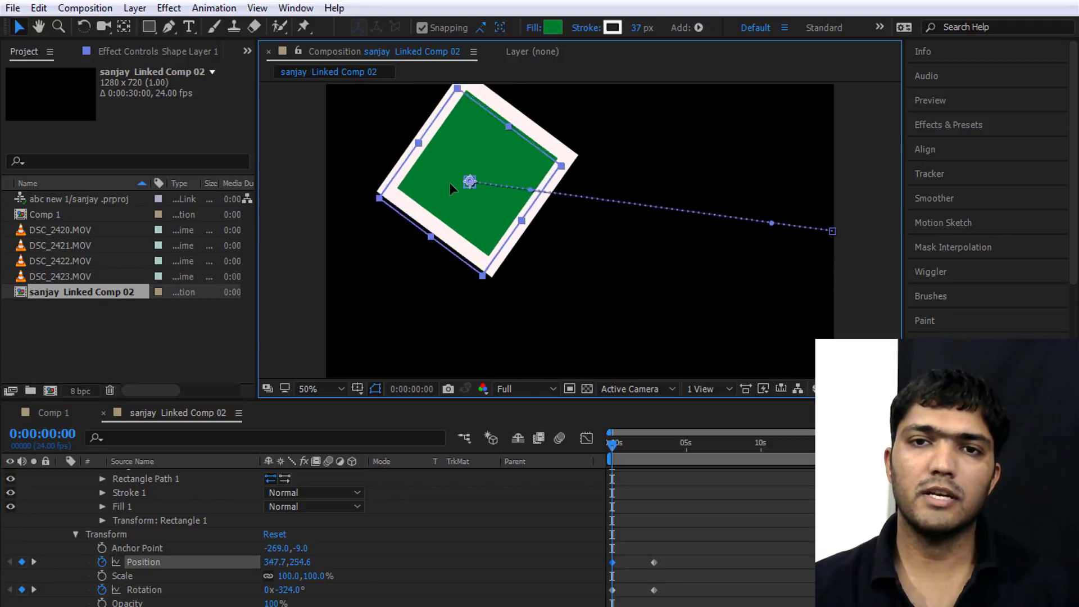
drag(615, 442, 595, 451)
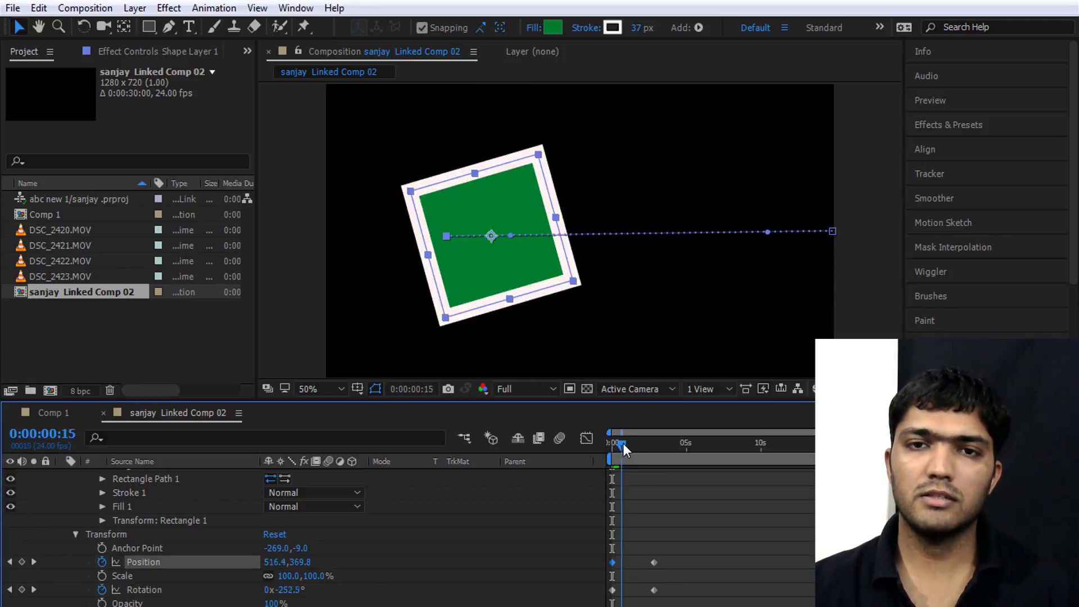
key(space)
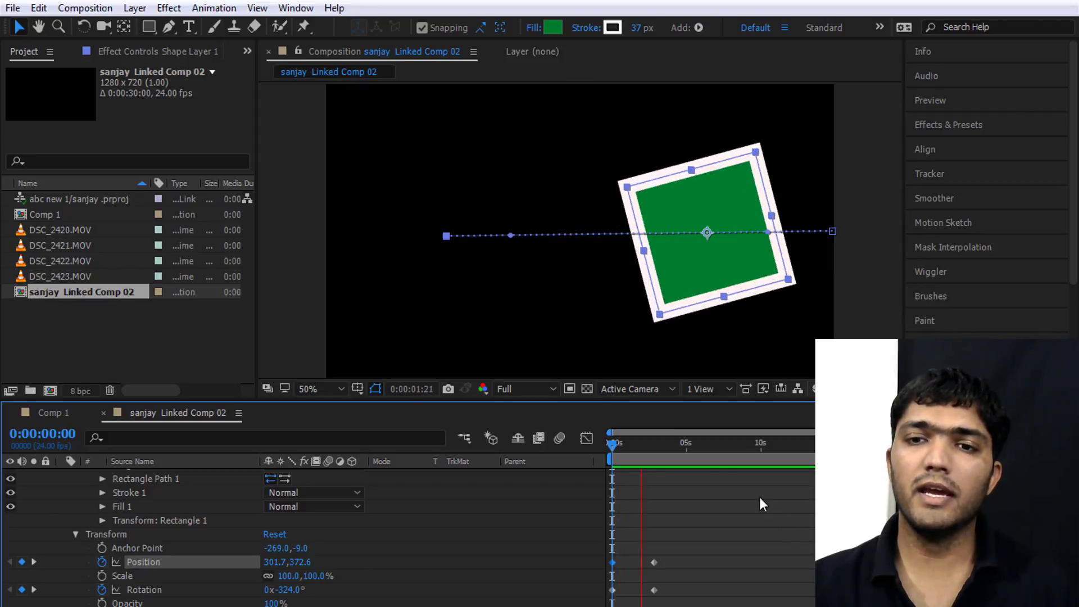
drag(686, 456, 585, 460)
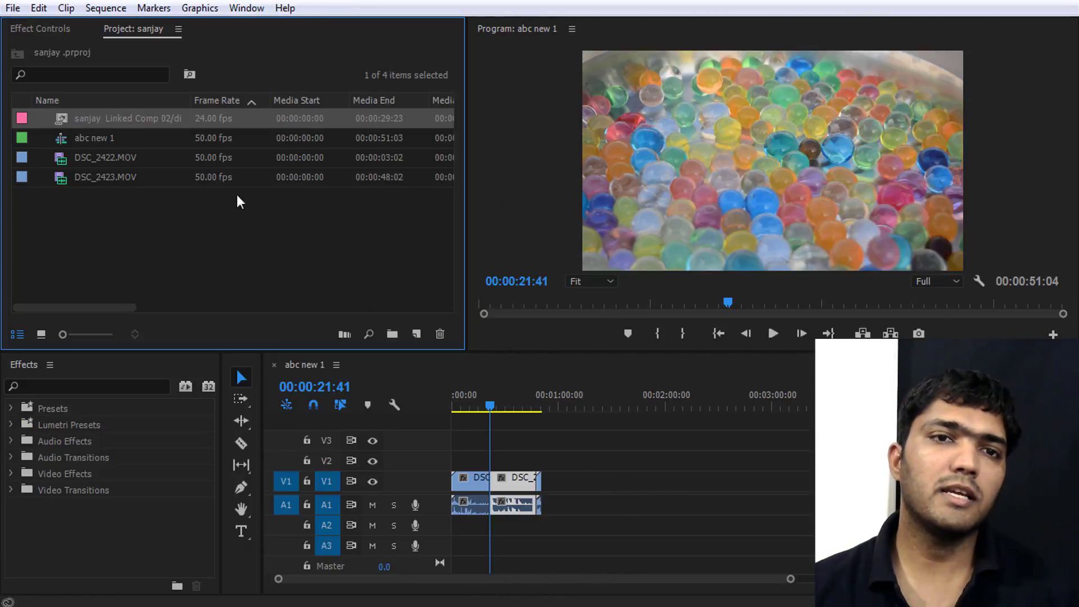
Play the linked comp in the Source monitor to check the rotating square
click(119, 119)
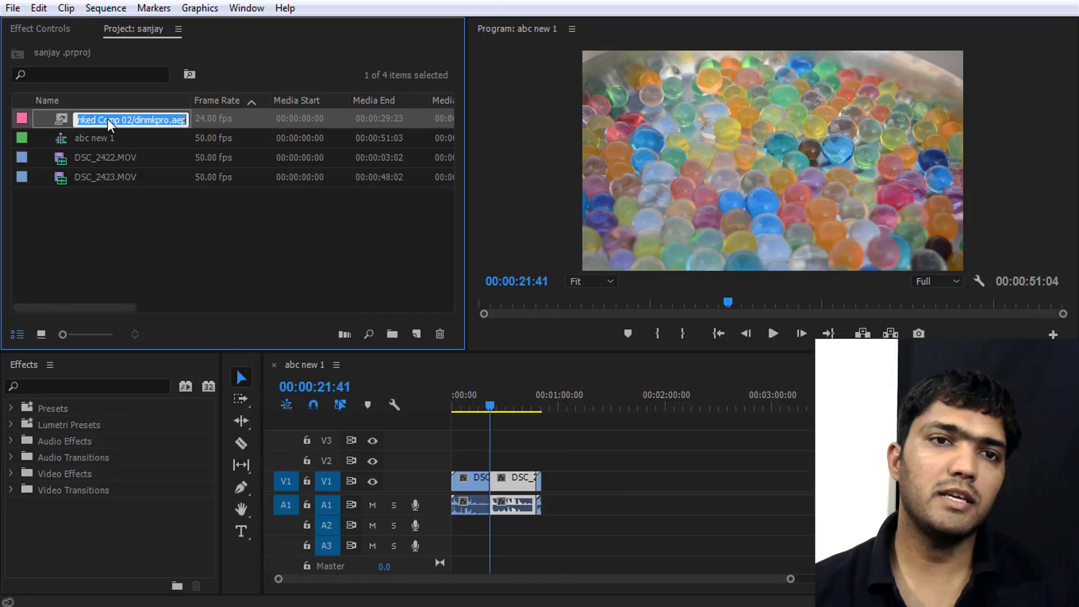
click(141, 232)
double_click(63, 123)
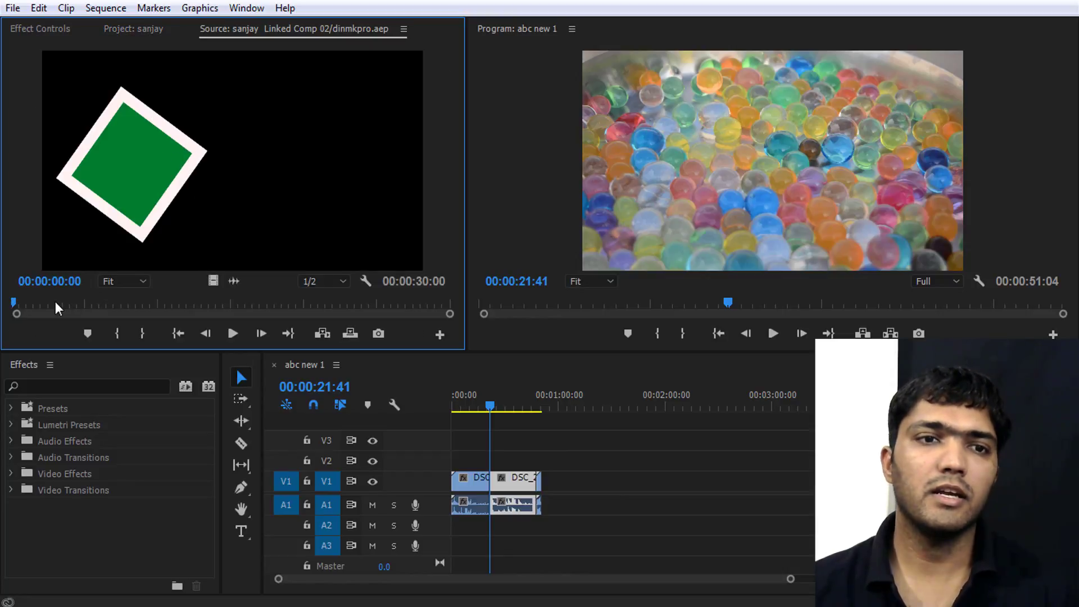
click(233, 335)
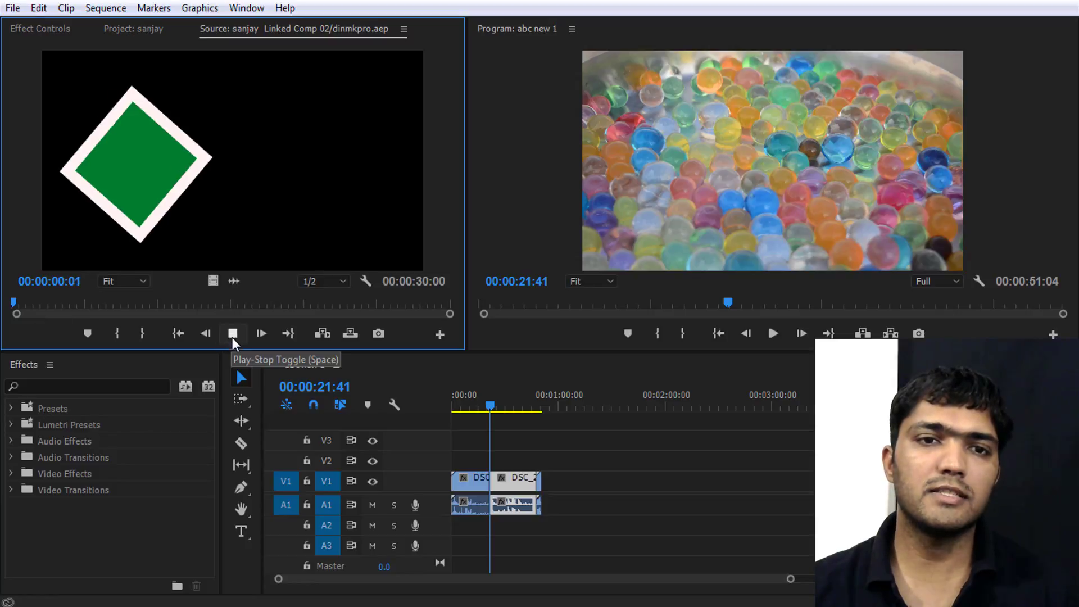
click(233, 335)
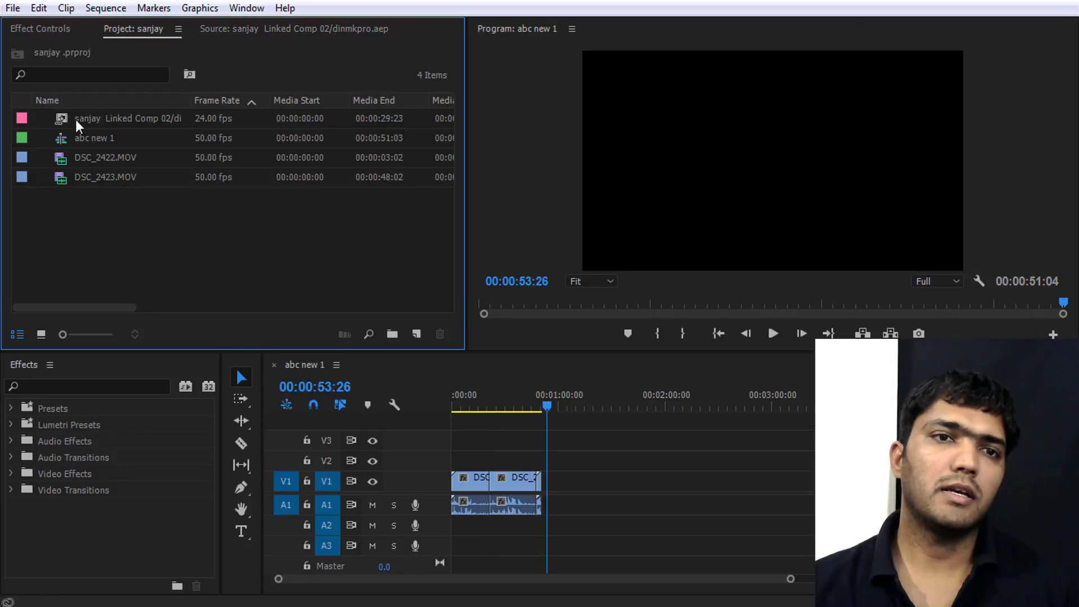
Make the dinmkpro sequence from the linked comp and scrub its timeline
click(77, 123)
right_click(77, 124)
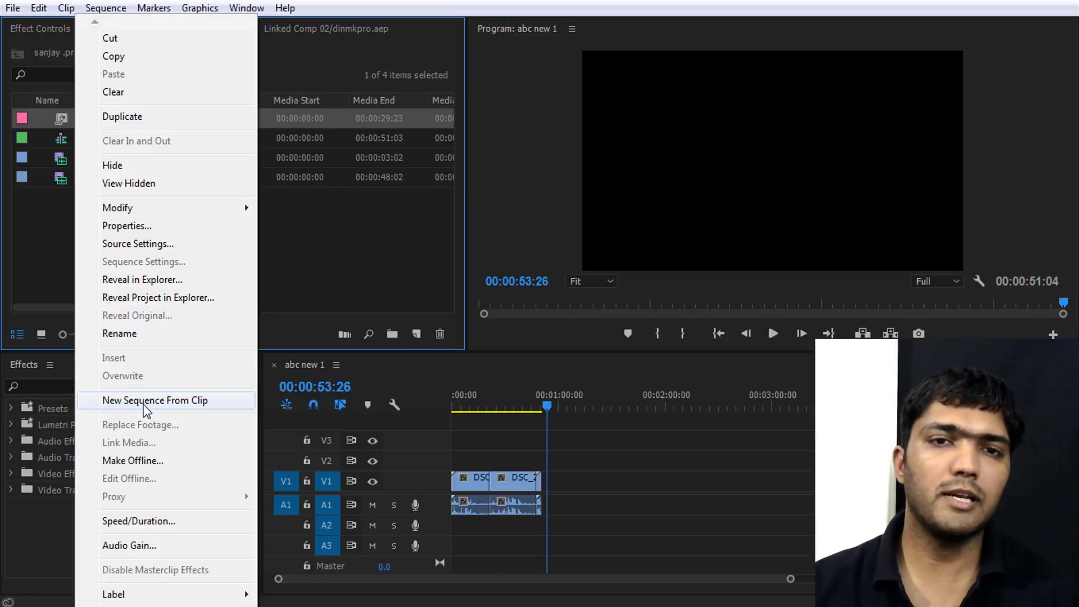
click(144, 404)
drag(542, 400, 461, 406)
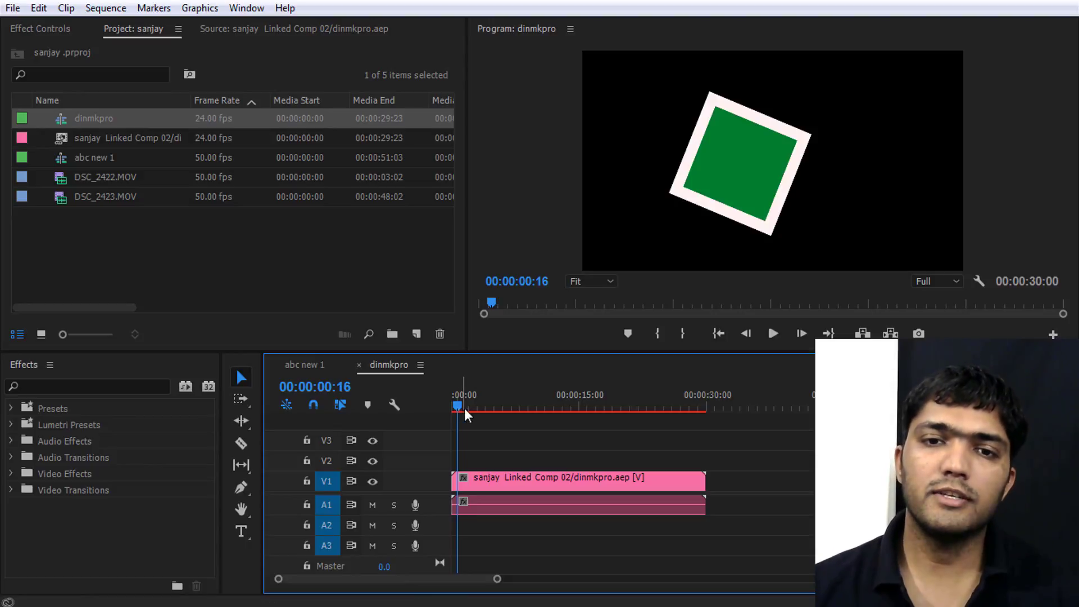
drag(465, 415, 477, 410)
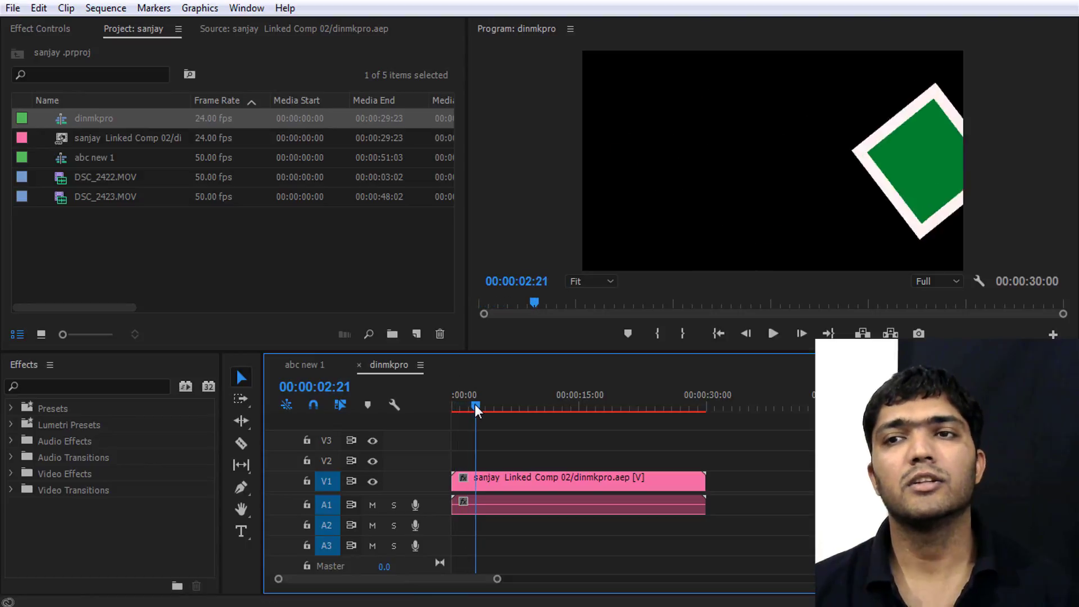
drag(477, 410, 465, 412)
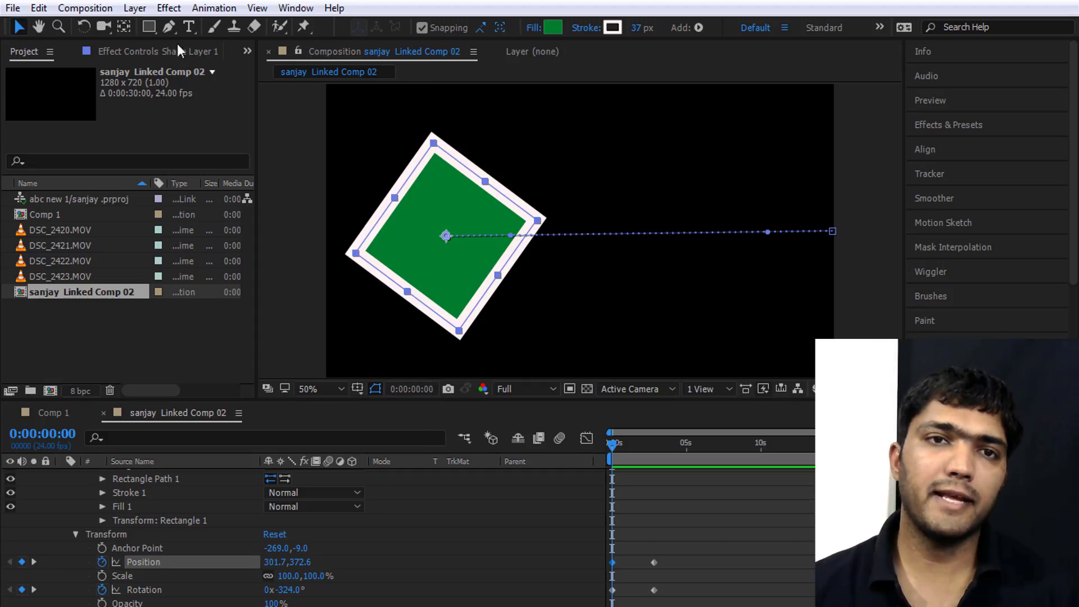
Add a NEW text layer beside the square, level with it
click(189, 27)
click(591, 177)
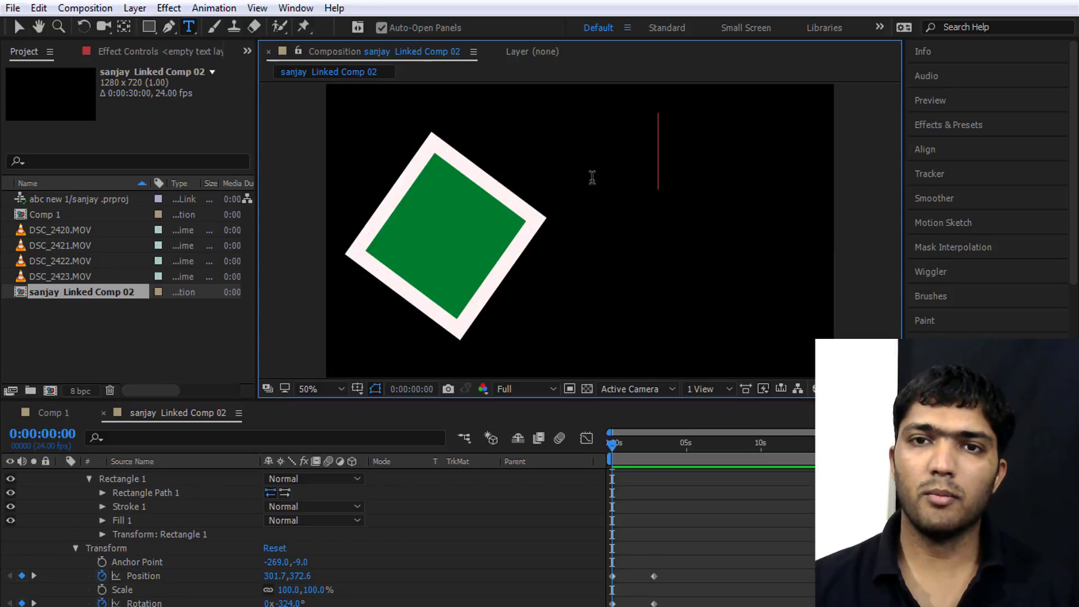
text(NEW)
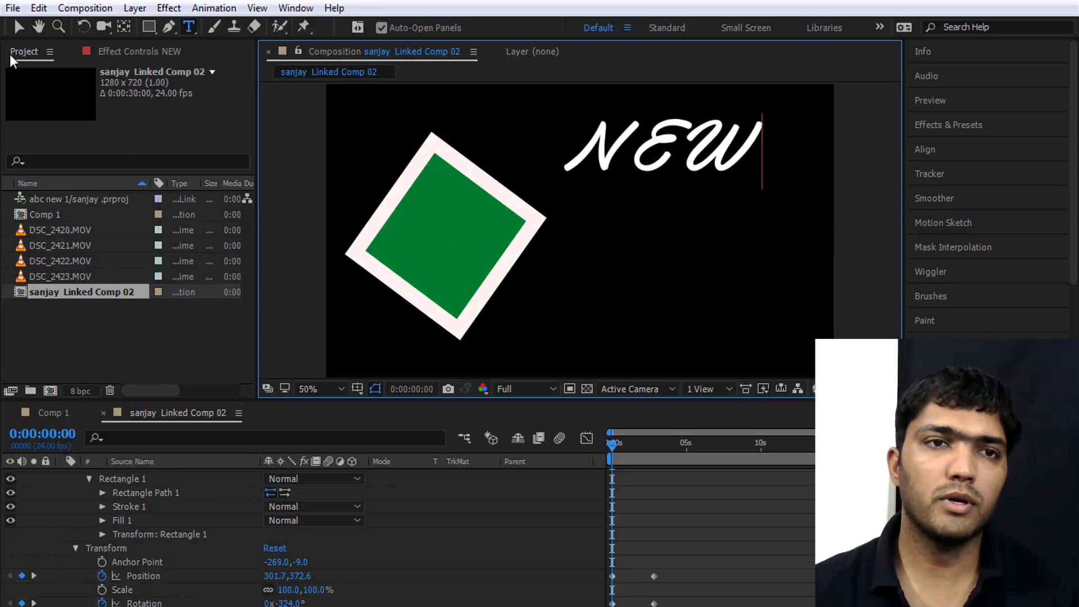
click(18, 28)
drag(674, 154, 674, 221)
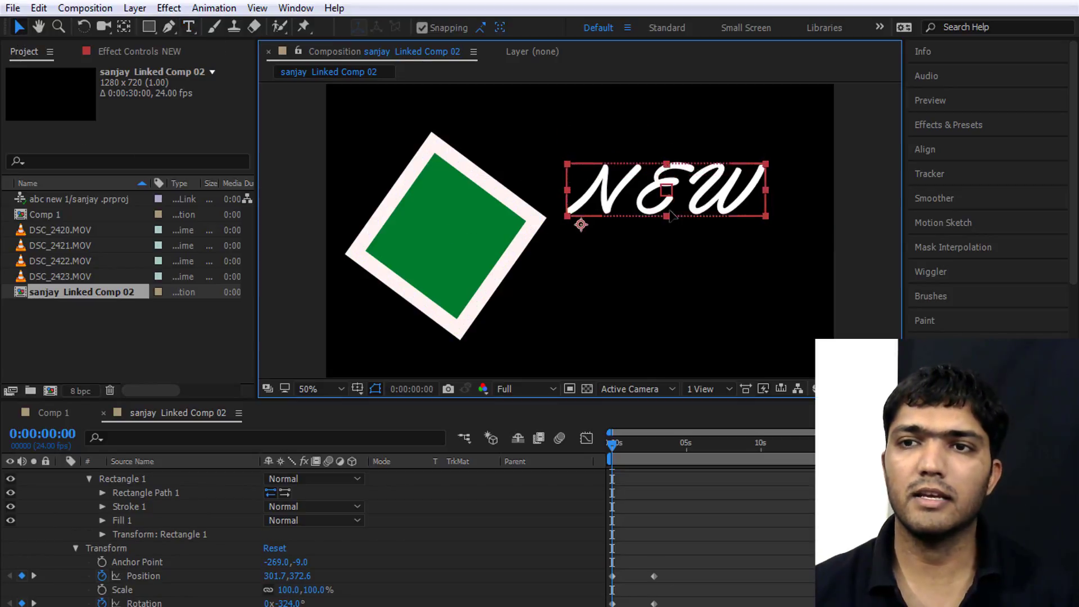
Apply a 3D Text cascade animation preset to NEW and scrub to watch it animate
click(980, 124)
click(912, 163)
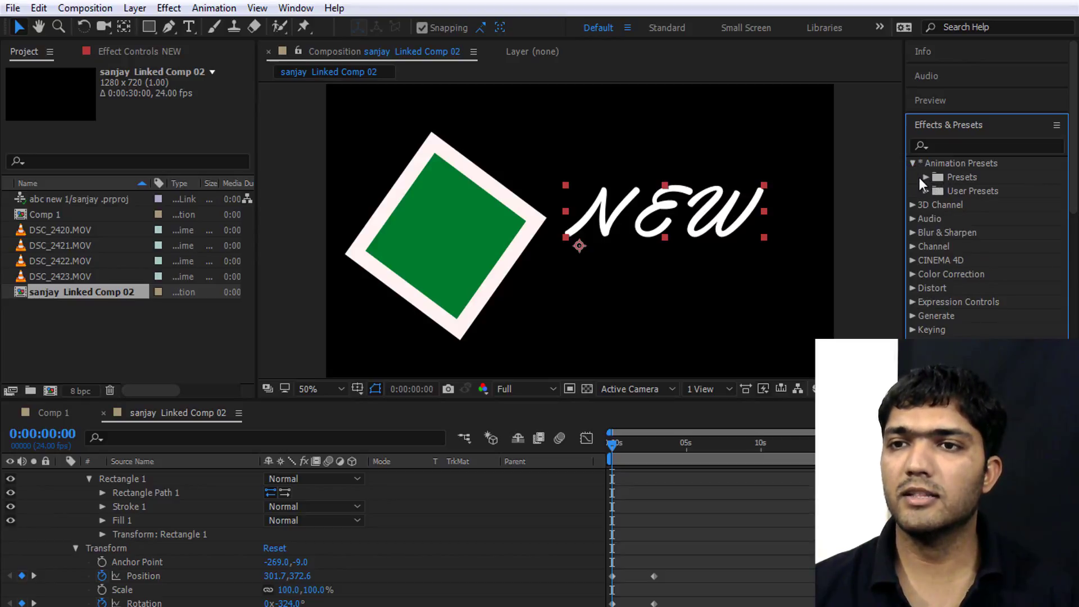
click(921, 177)
scroll(945, 249, down, 5)
scroll(969, 193, up, 3)
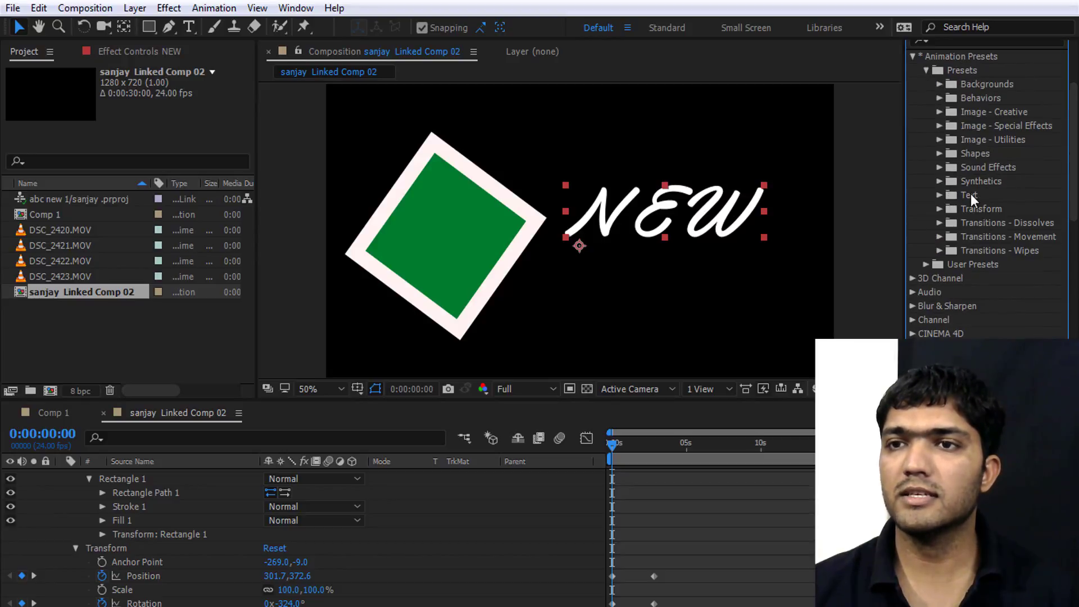
click(938, 195)
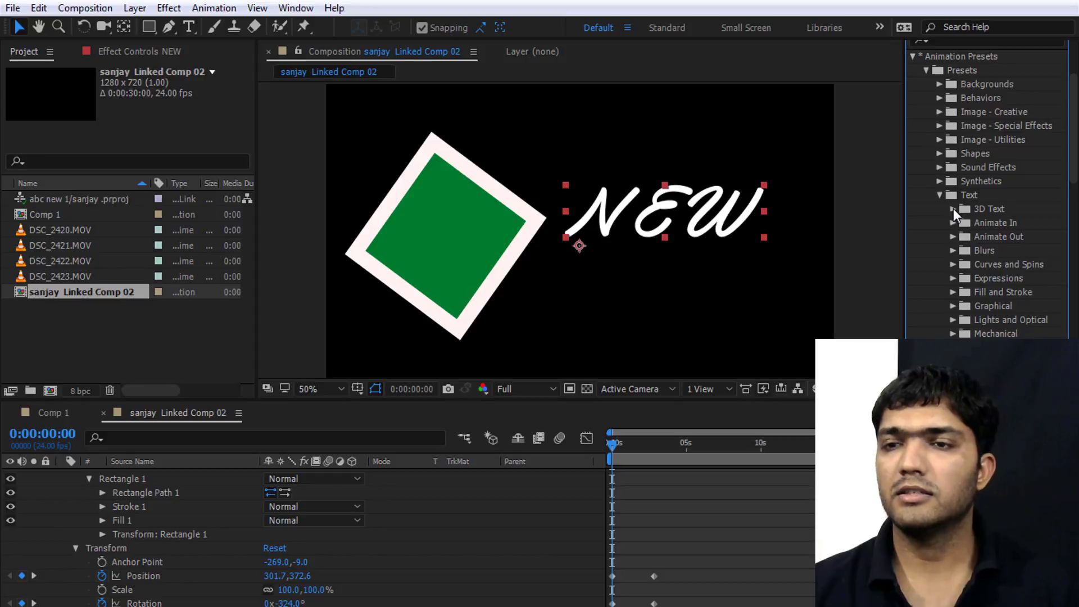
click(953, 208)
drag(1015, 228, 685, 220)
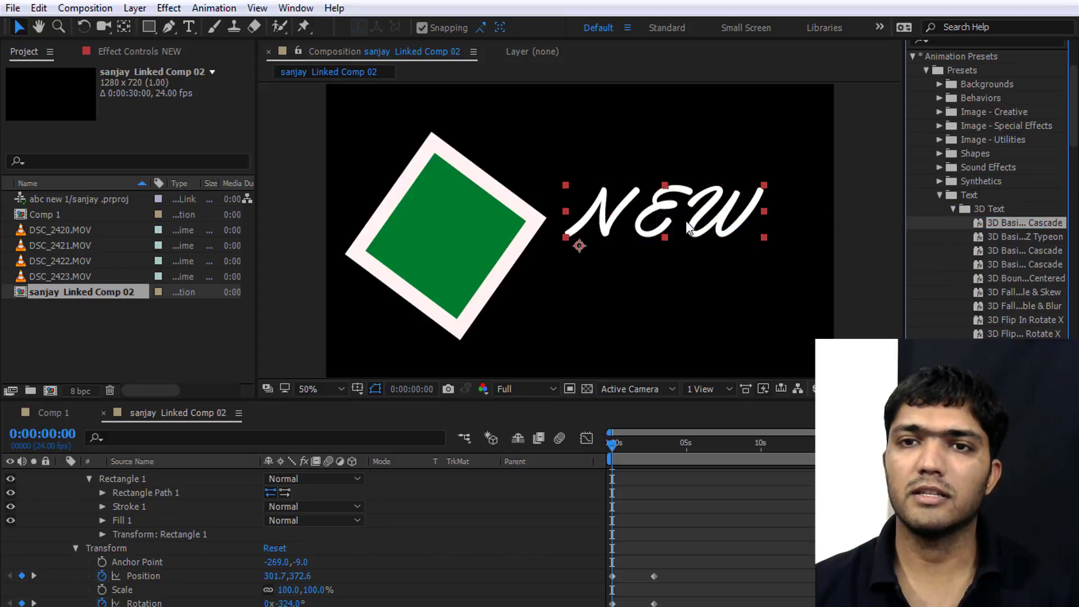
drag(612, 441, 658, 453)
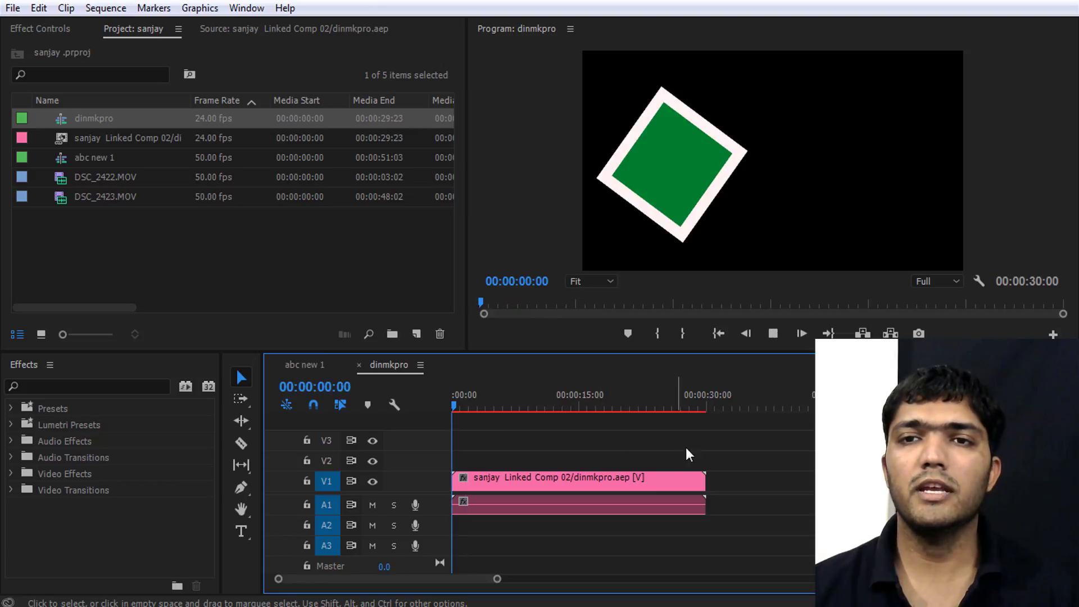
Scrub the dinmkpro sequence to see NEW cascading in beside the spinning green square
mouse_move(453, 404)
mouse_down()
mouse_move(479, 406)
mouse_move(463, 412)
mouse_up()
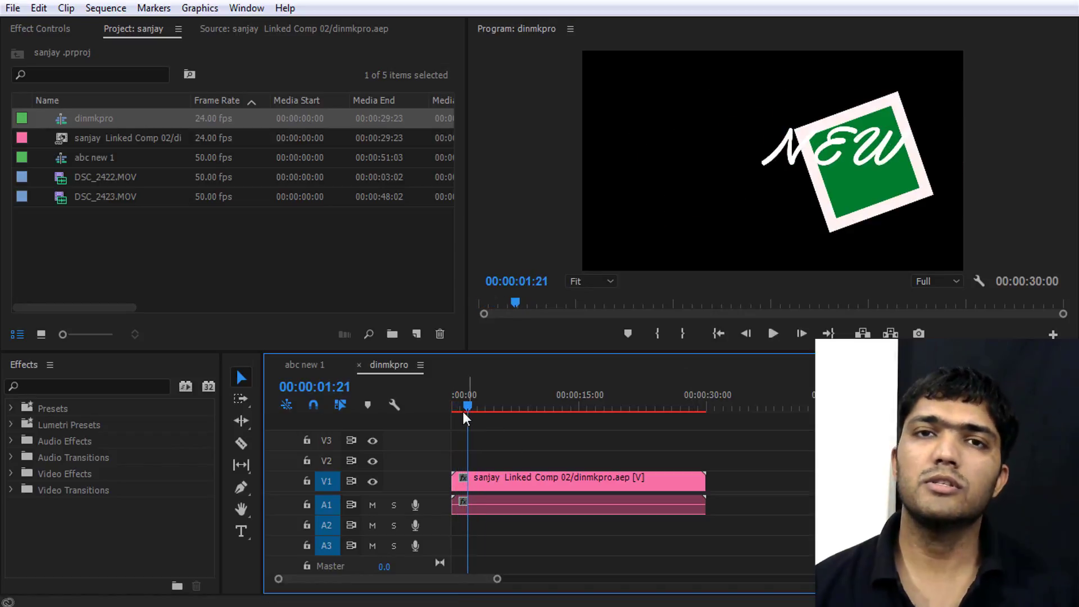